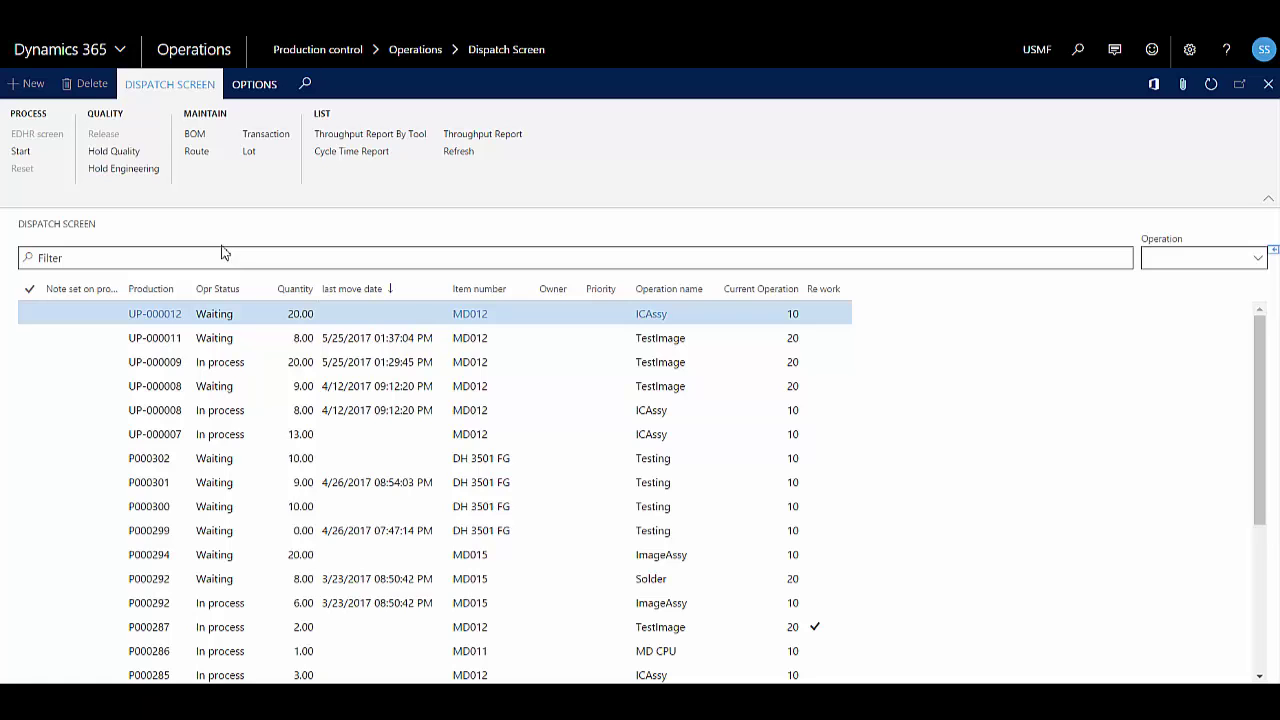
# Start the topmost waiting MD012 production order at operation ICAssy with quantity 20, and open its EDHR screen.
pyautogui.click(220, 316)
pyautogui.click(20, 156)
pyautogui.click(222, 315)
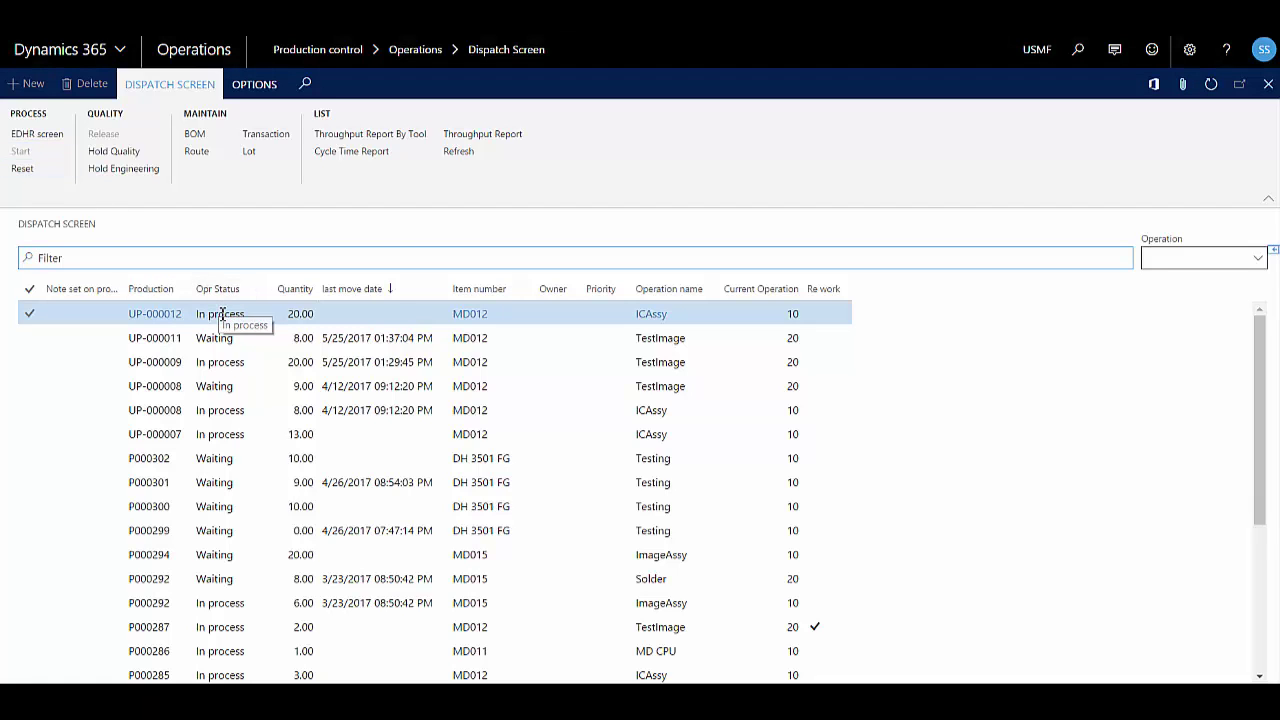
pyautogui.click(152, 253)
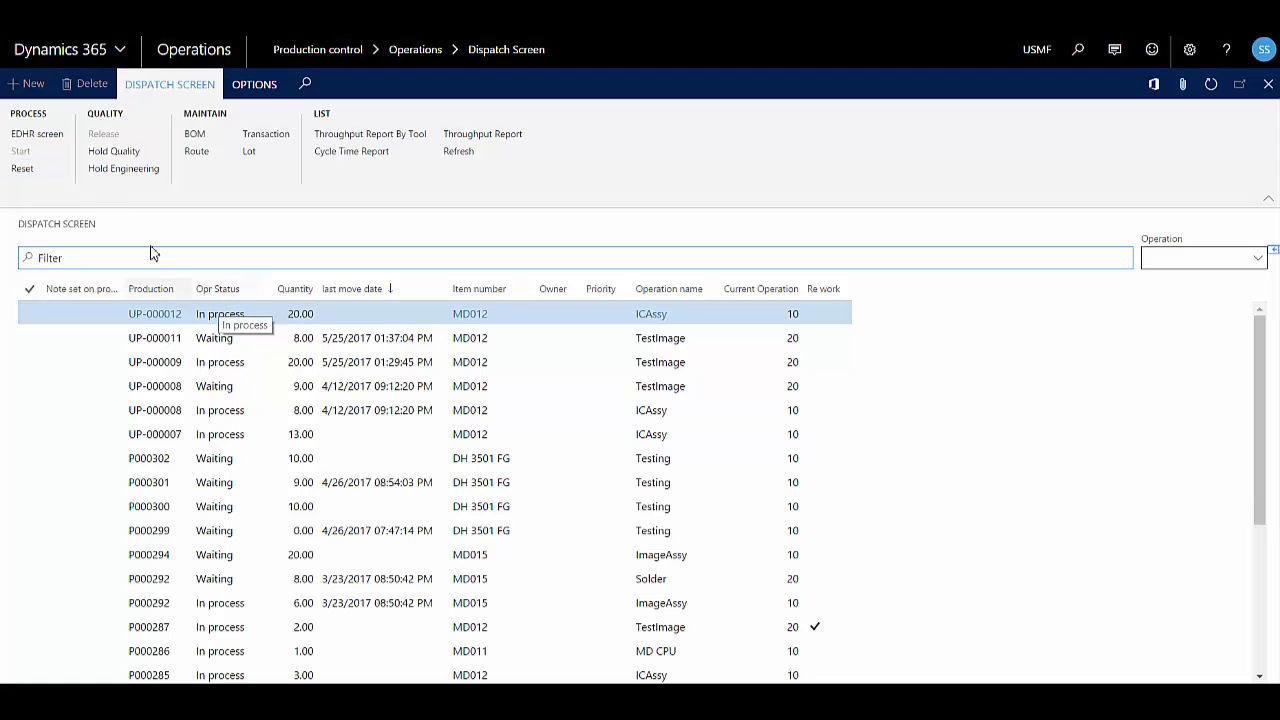
pyautogui.click(40, 140)
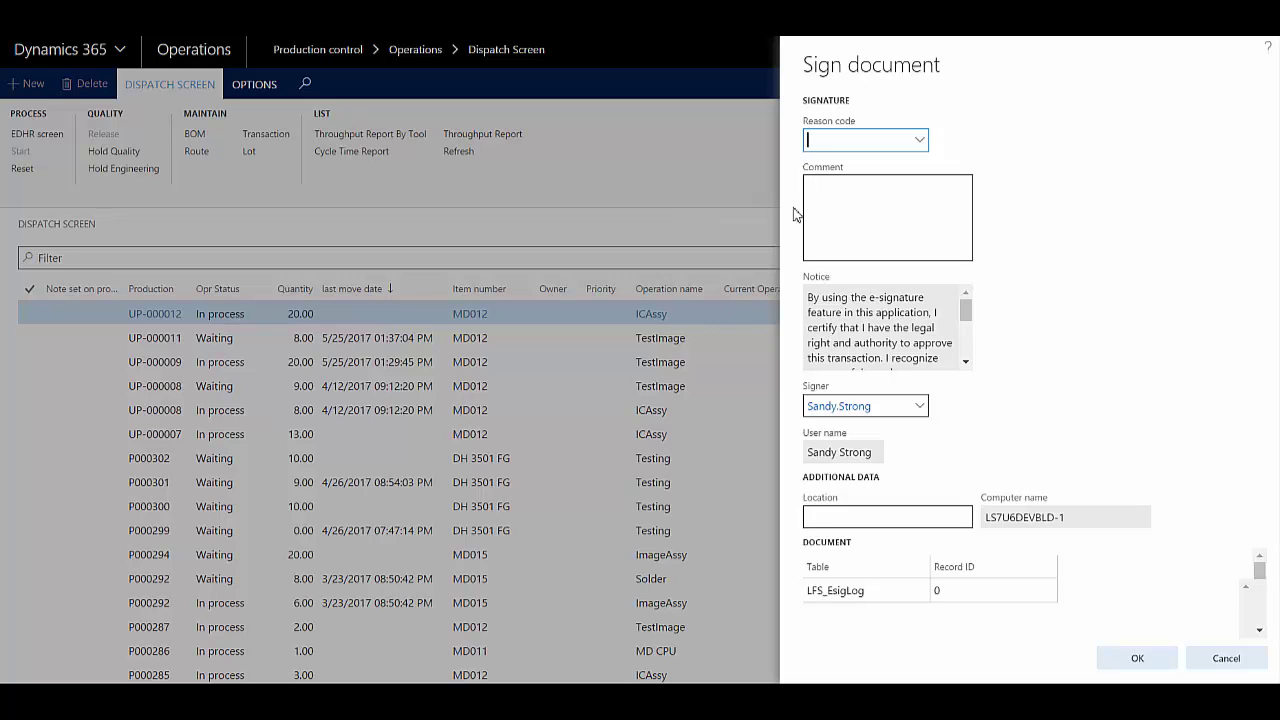
# Sign the document with reason code EDHR and a comment giving the production order number and operation 10, authenticating with the electronic signature password.
pyautogui.click(944, 128)
pyautogui.click(921, 145)
pyautogui.click(923, 147)
pyautogui.click(869, 213)
pyautogui.click(870, 211)
pyautogui.write('UP')
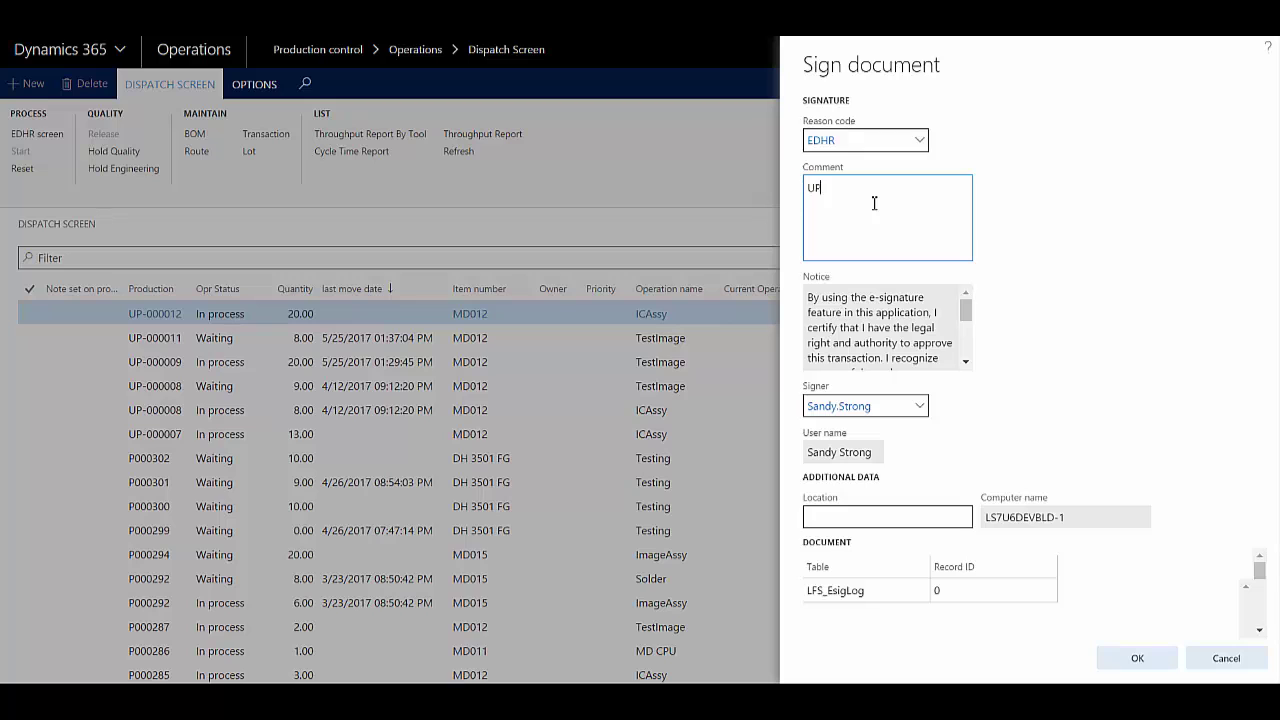
pyautogui.write('-000012 cp 10')
pyautogui.click(1142, 661)
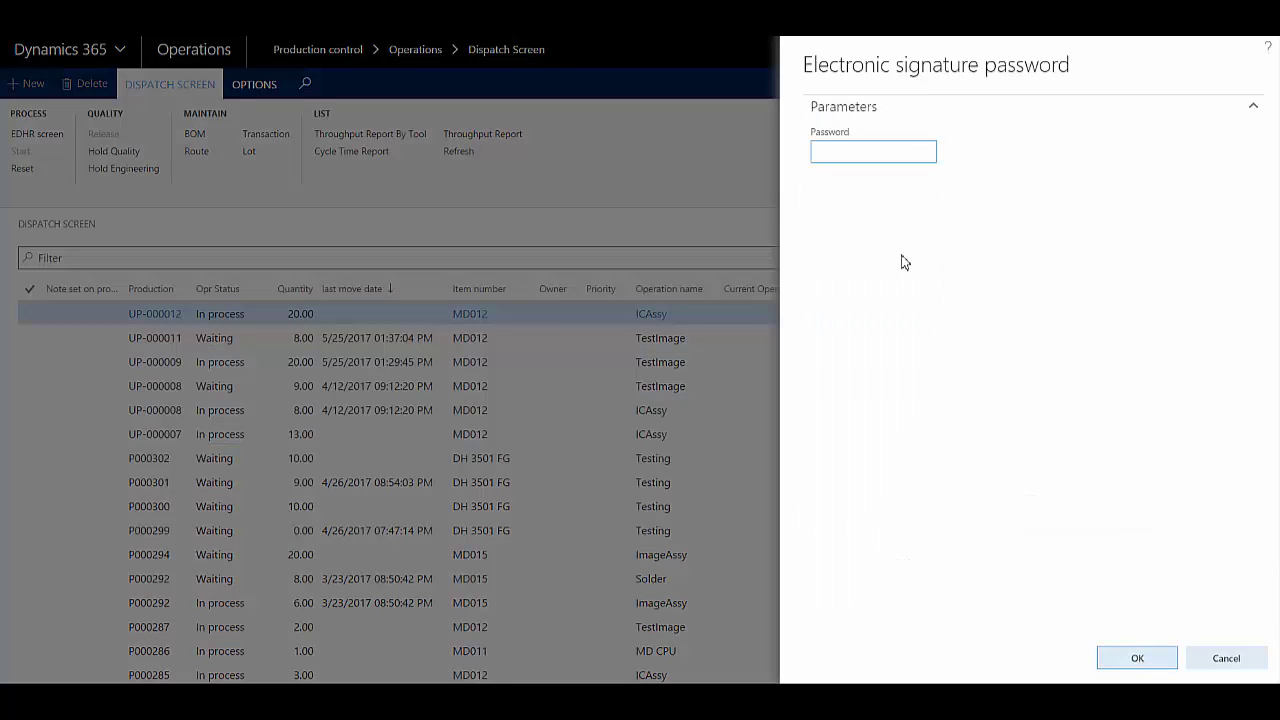
pyautogui.write('********')
pyautogui.press('Return')
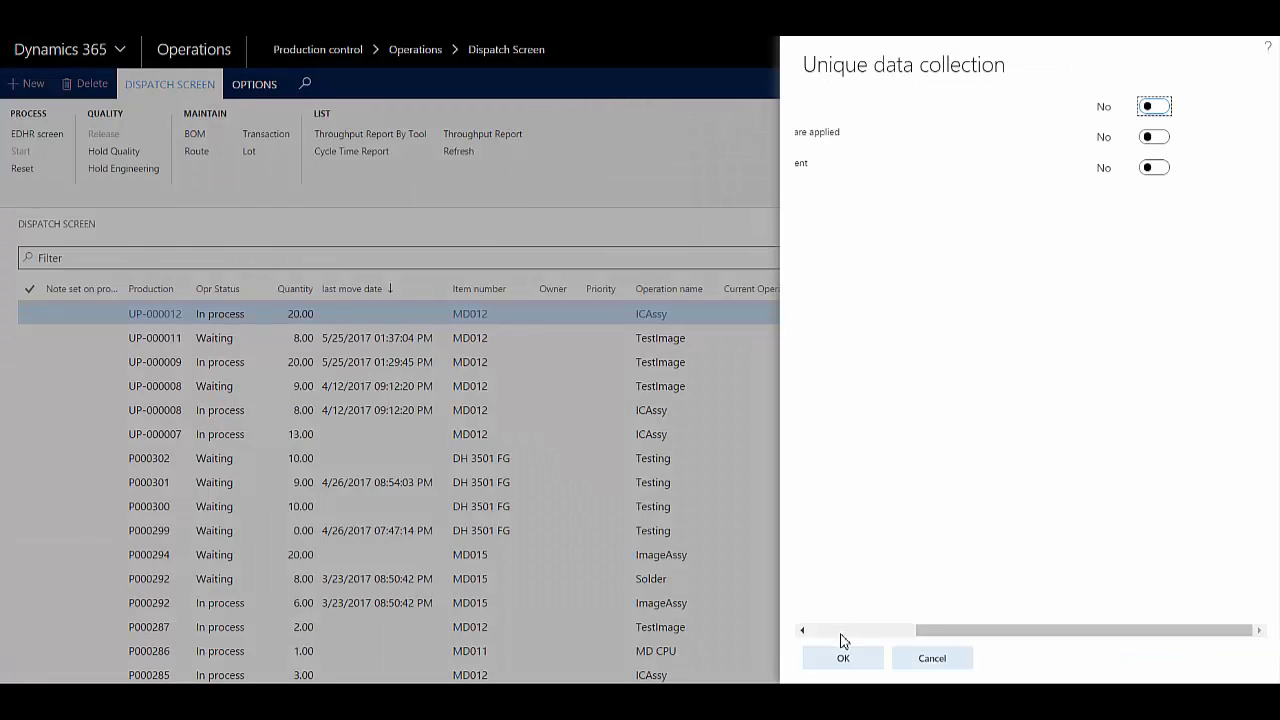
# Confirm equipment calibration, ESD requirements and required materials as Yes in the unique data collection, and accept it.
pyautogui.click(841, 631)
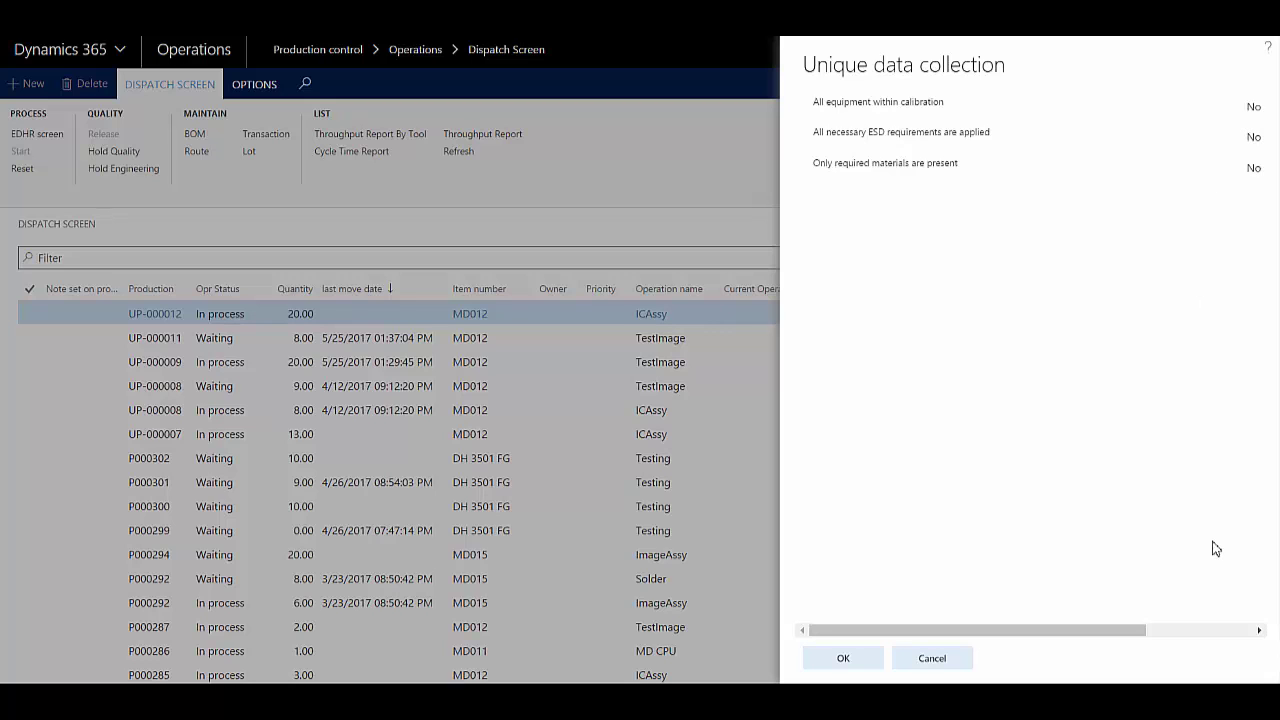
pyautogui.click(1202, 634)
pyautogui.click(1158, 112)
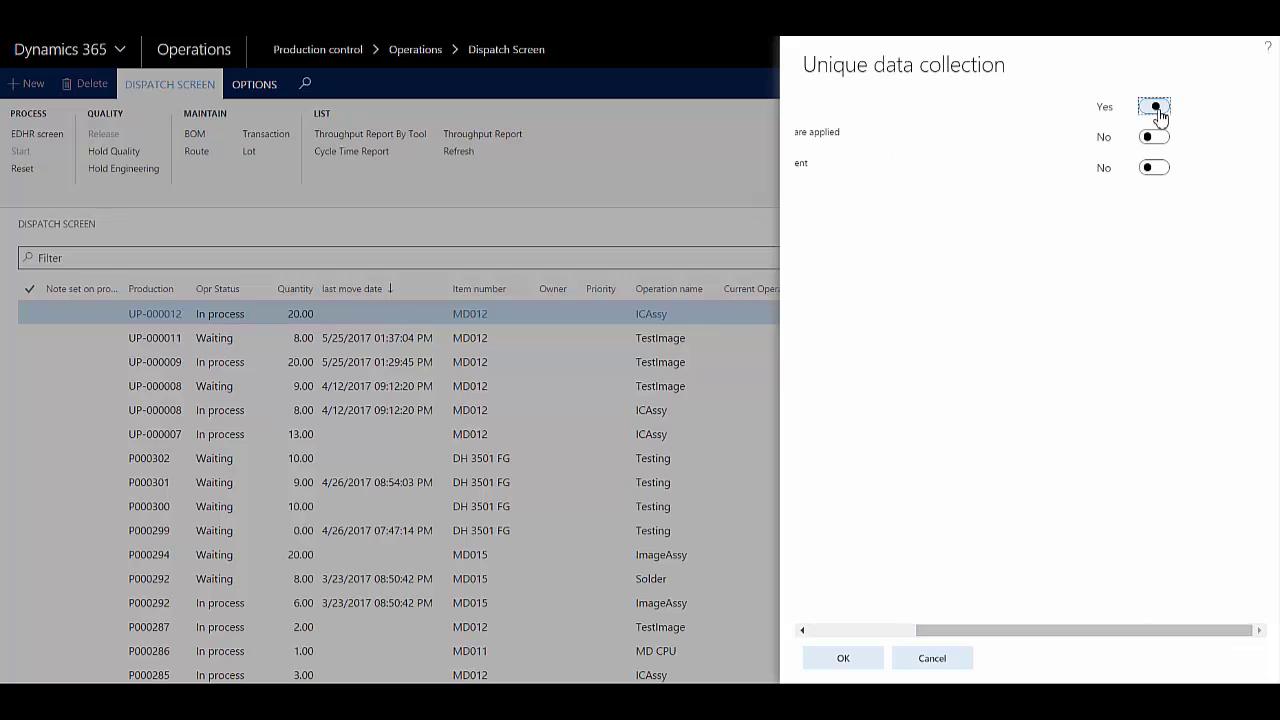
pyautogui.click(1154, 137)
pyautogui.click(1154, 168)
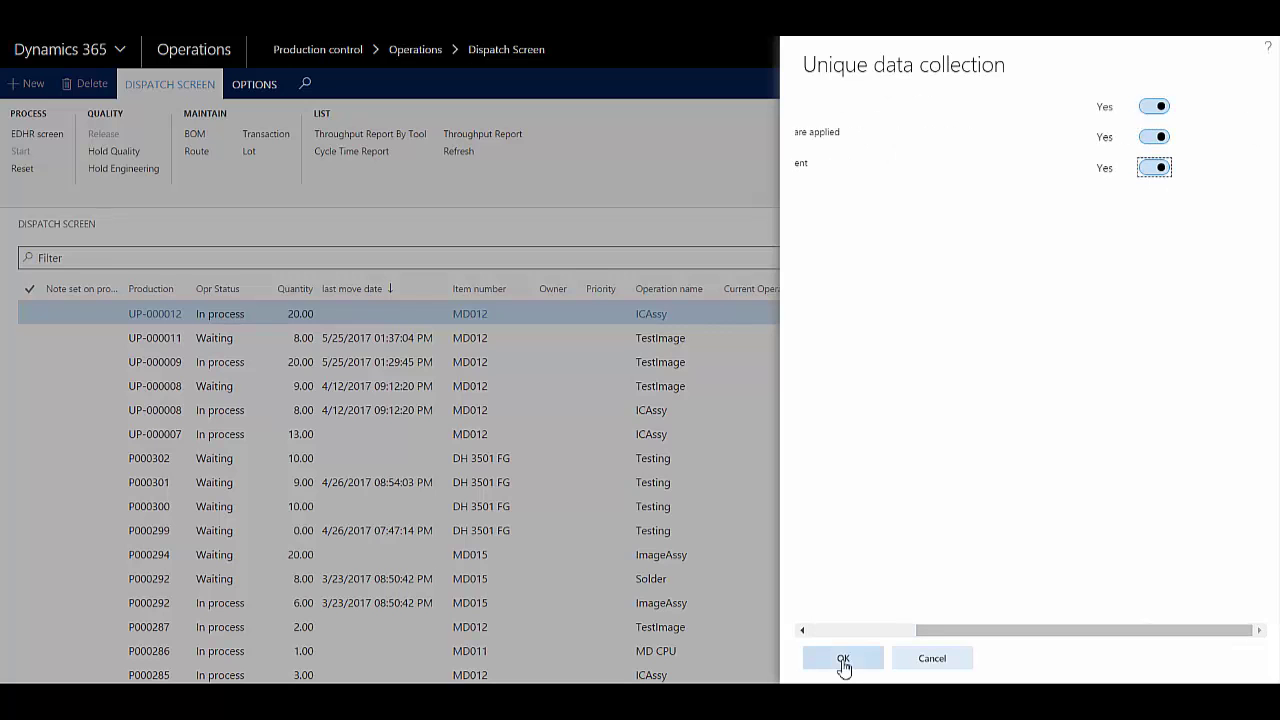
pyautogui.click(843, 662)
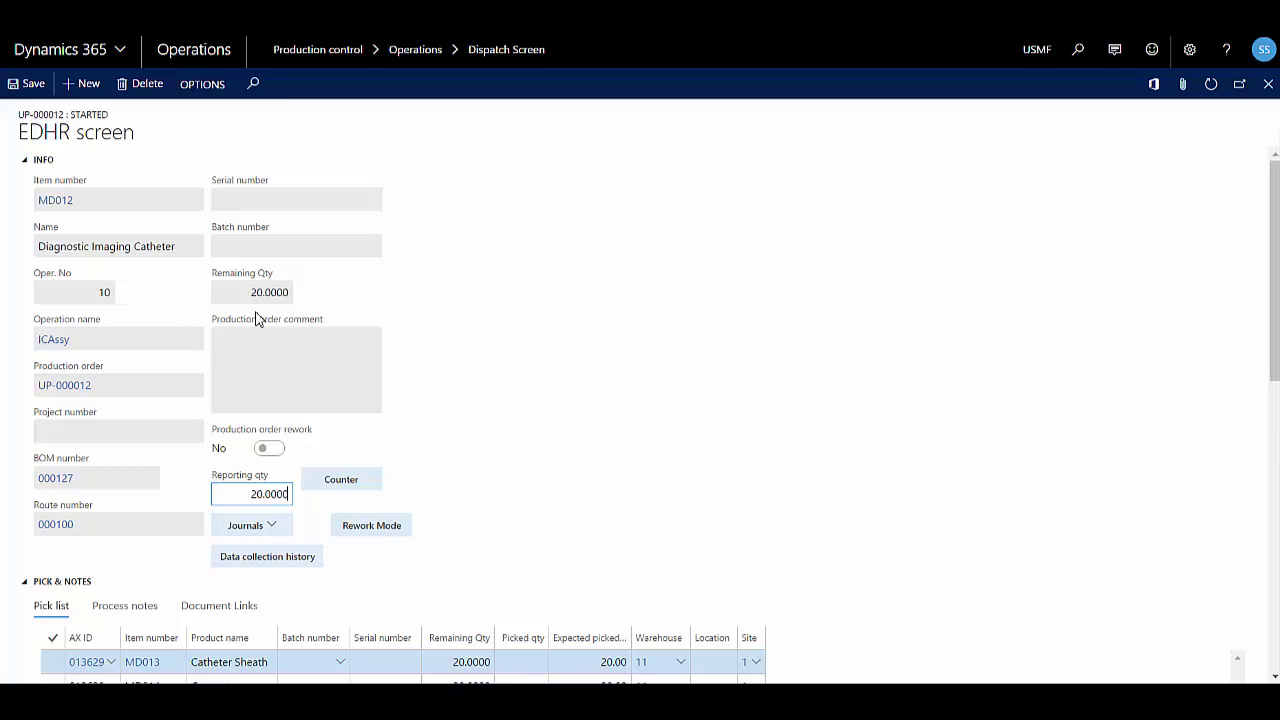
# Set the reporting quantity of the production order to 15.
pyautogui.doubleClick(250, 494)
pyautogui.write('15')
pyautogui.press('Tab')
# Assign batch number 000041 to the Catheter Sheath line of the pick list.
pyautogui.scroll(-3, 330, 500)
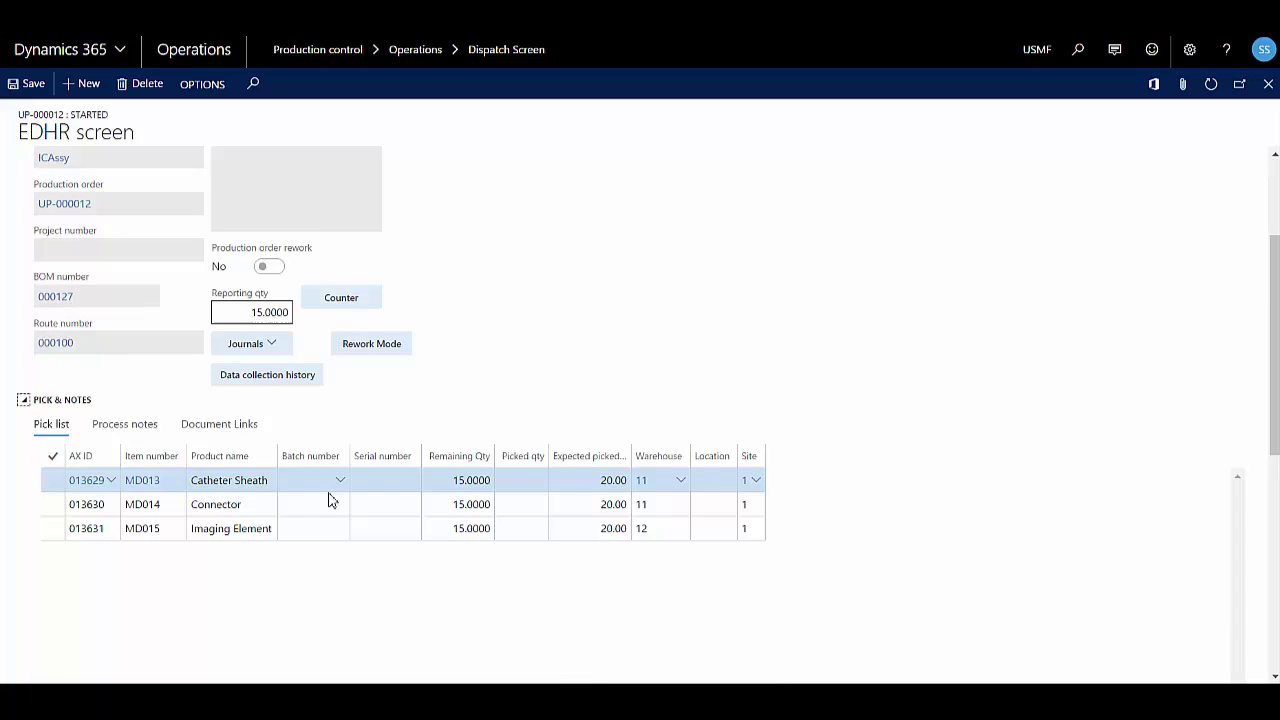
pyautogui.click(340, 322)
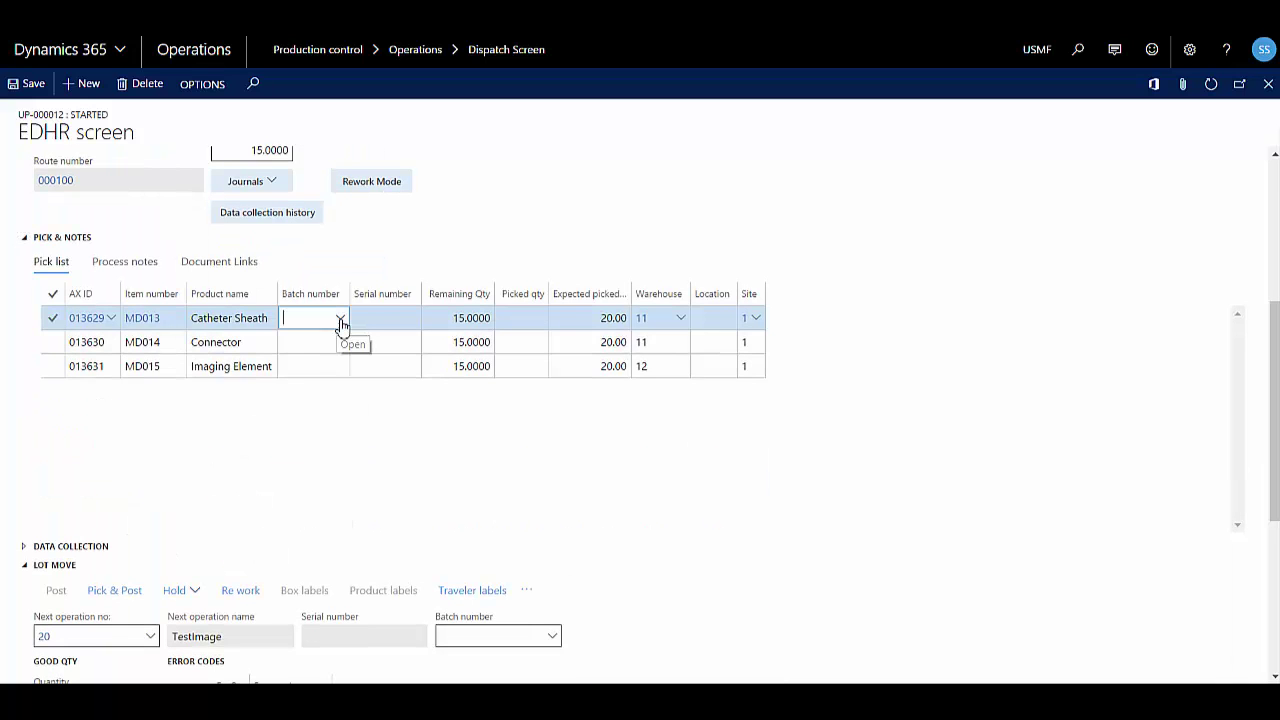
pyautogui.click(340, 318)
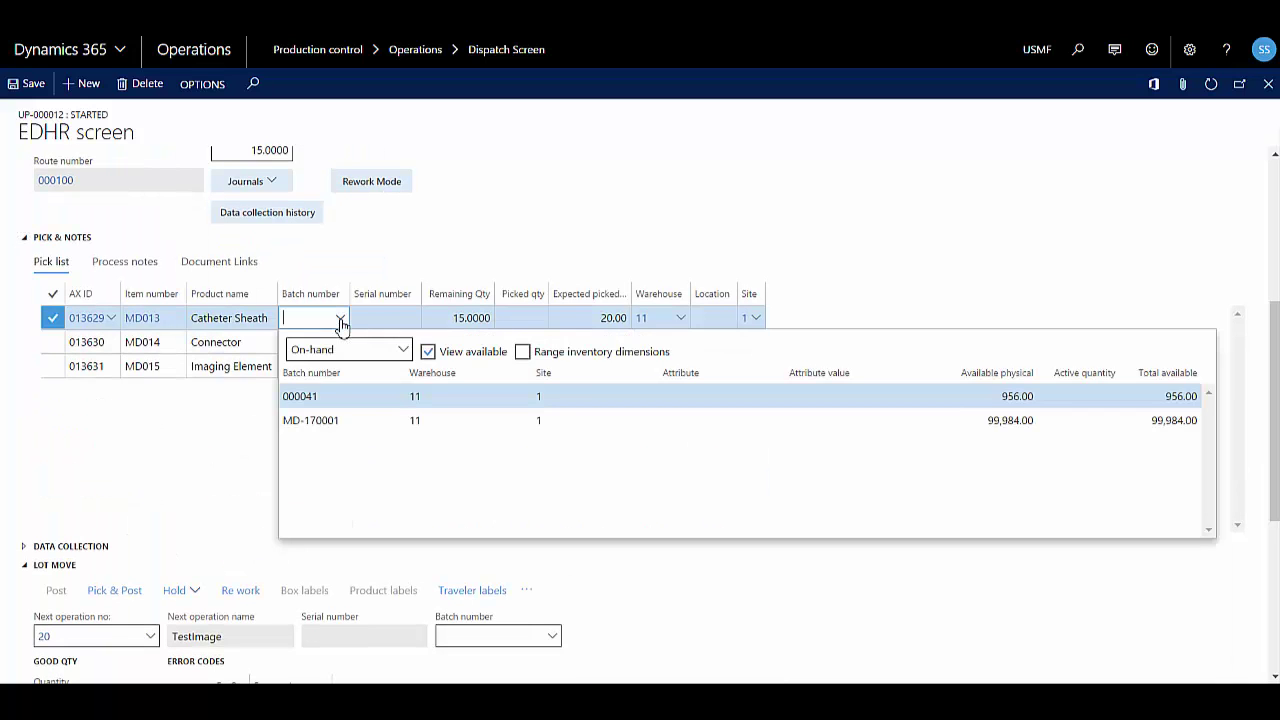
pyautogui.click(363, 400)
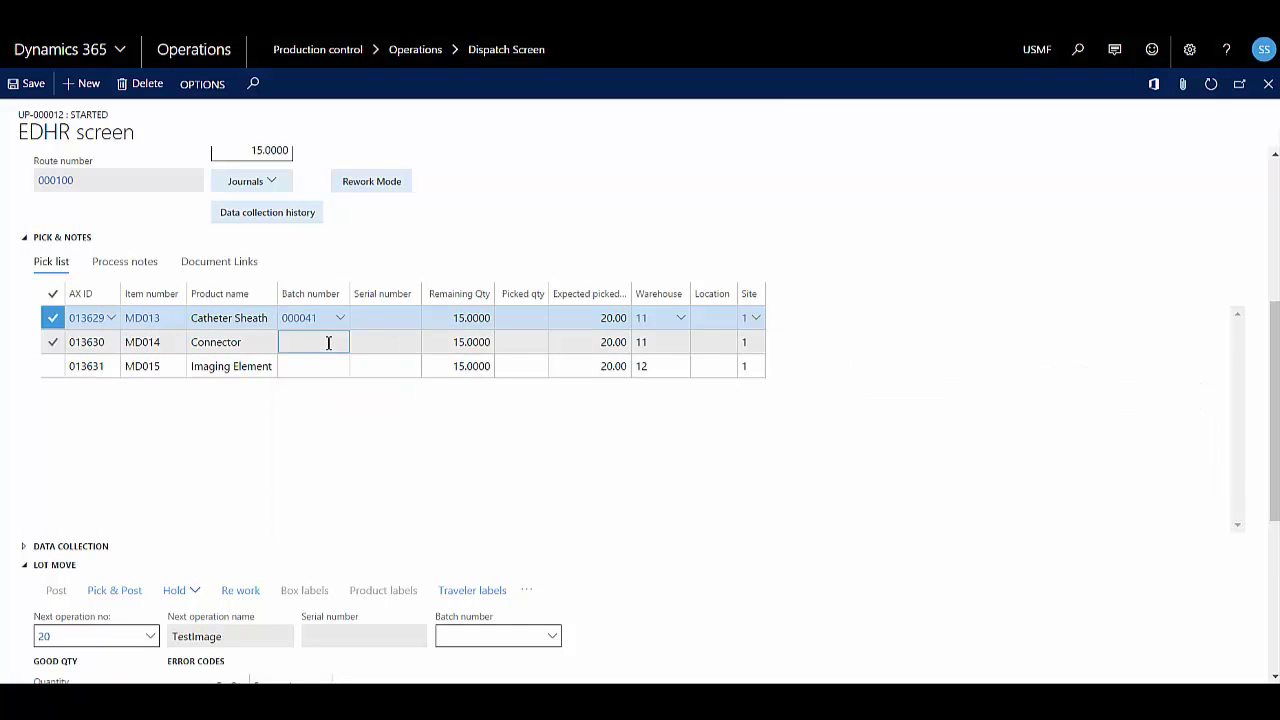
# Assign batch MD-170003 to the Connector line and batch 000021 to the Imaging Element line of the pick list.
pyautogui.click(340, 345)
pyautogui.click(340, 344)
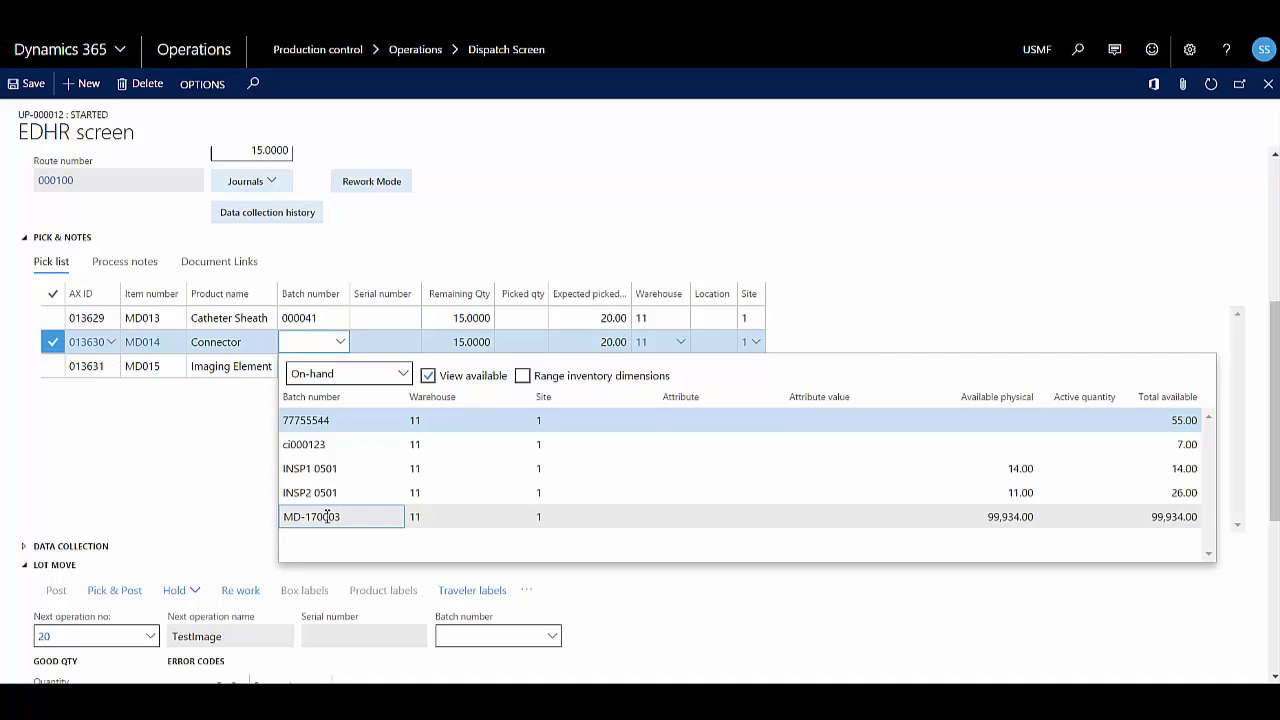
pyautogui.click(327, 516)
pyautogui.click(320, 367)
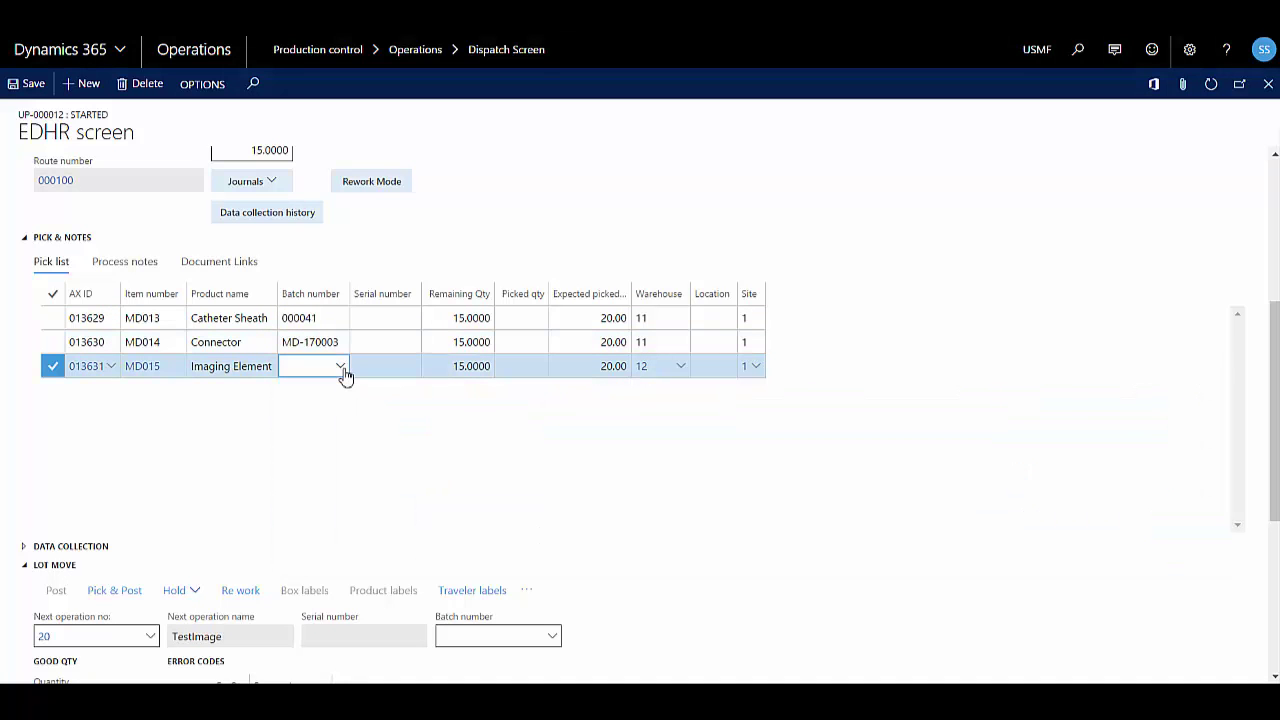
pyautogui.click(343, 369)
pyautogui.click(320, 445)
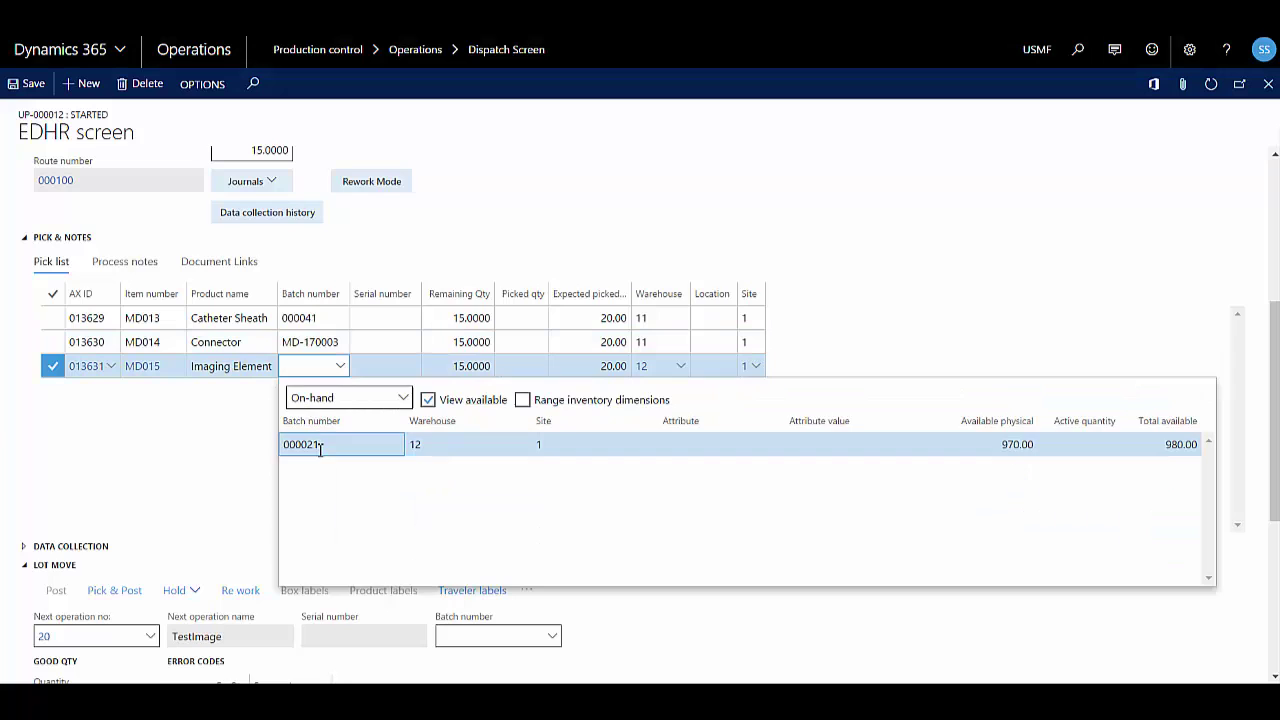
# Fill in the data collection with work instruction revision 123, soldering iron equipment ID 456 and UV light equipment ID 789.
pyautogui.scroll(-4, 346, 440)
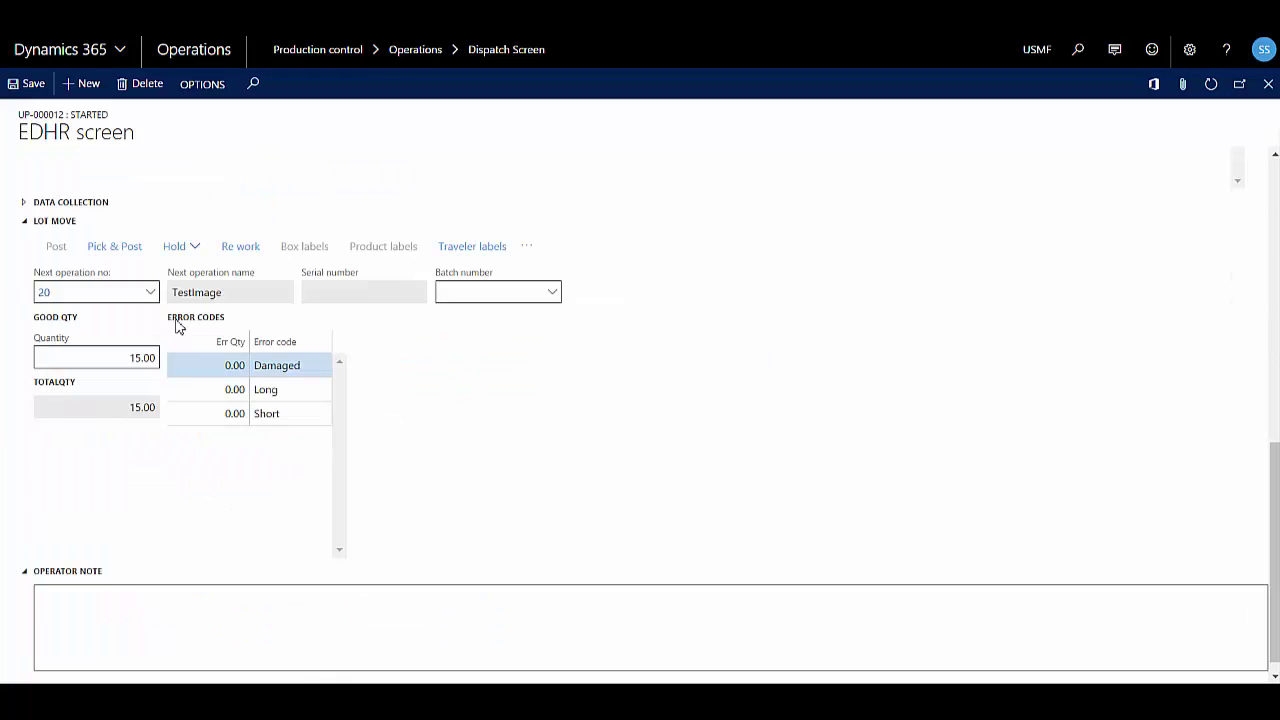
pyautogui.click(25, 204)
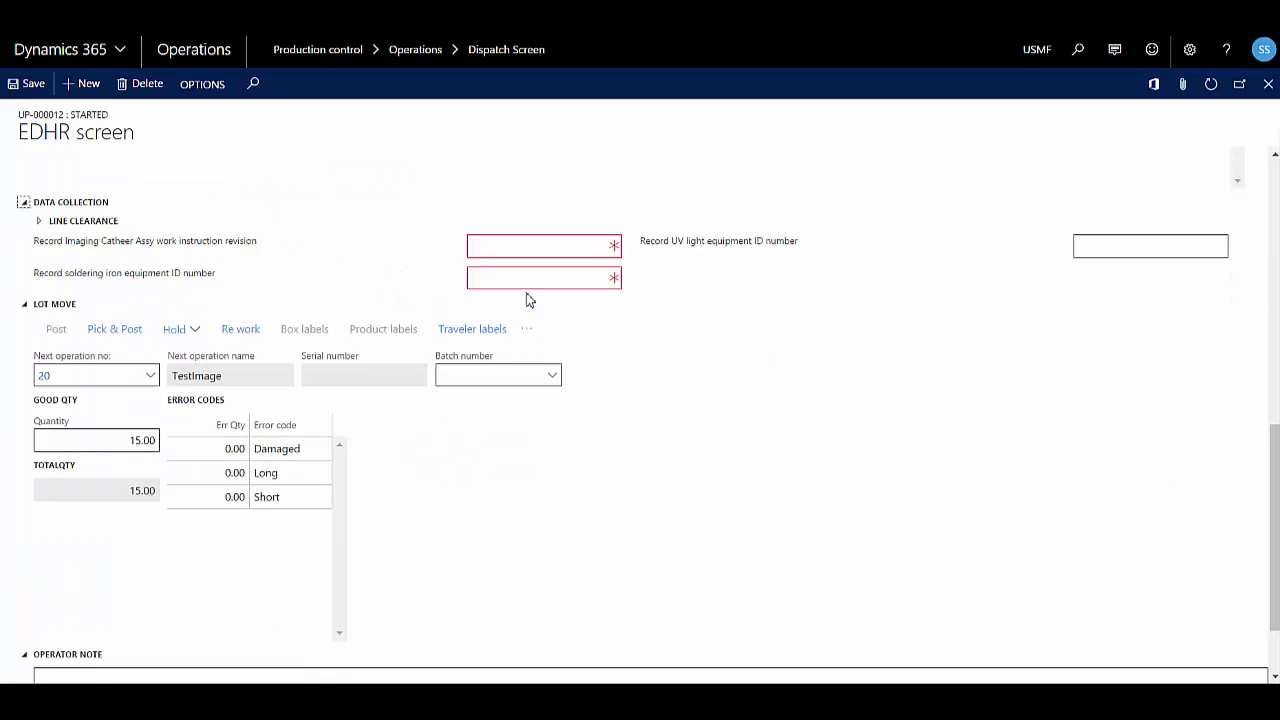
pyautogui.click(551, 243)
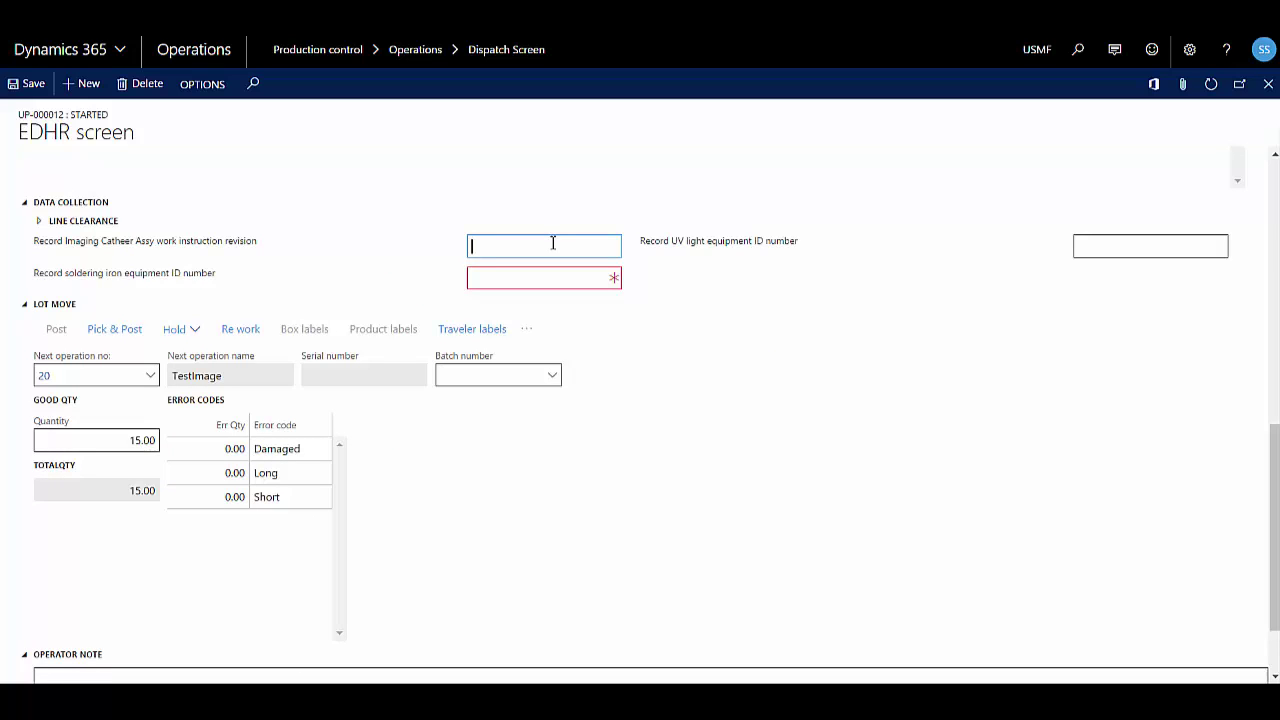
pyautogui.write('123')
pyautogui.click(542, 280)
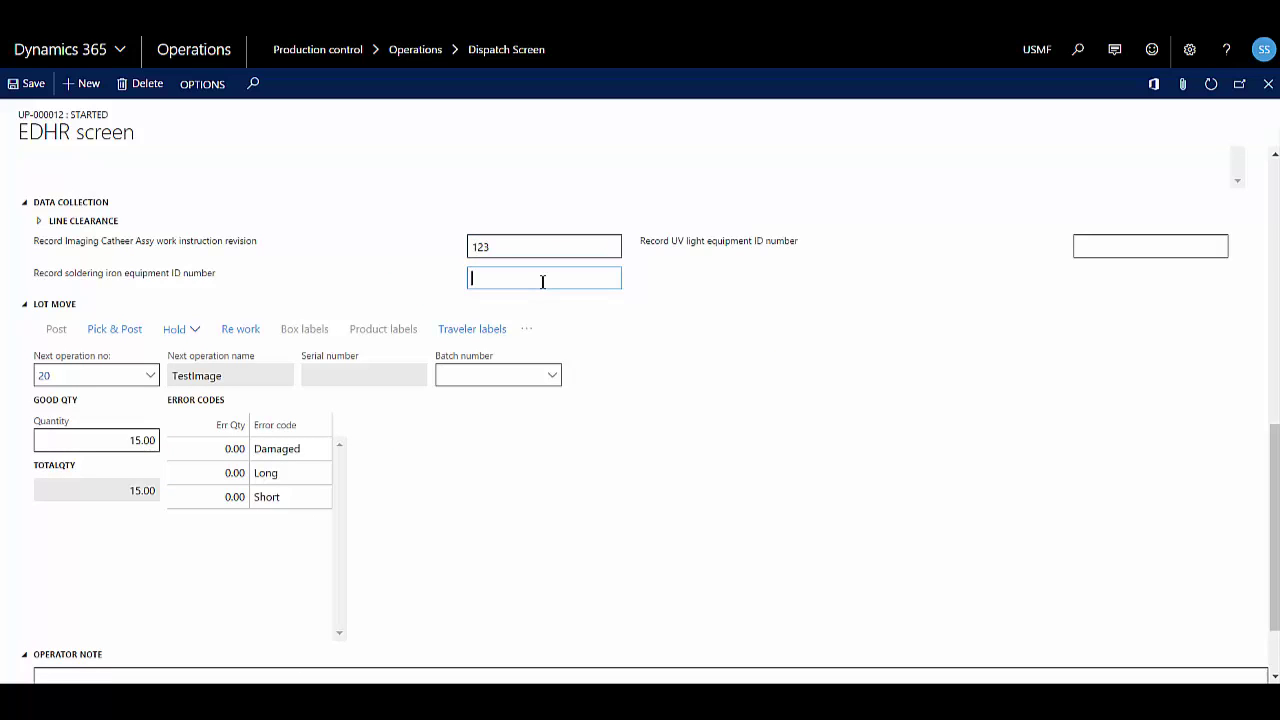
pyautogui.write('456')
pyautogui.click(1085, 238)
pyautogui.write('789')
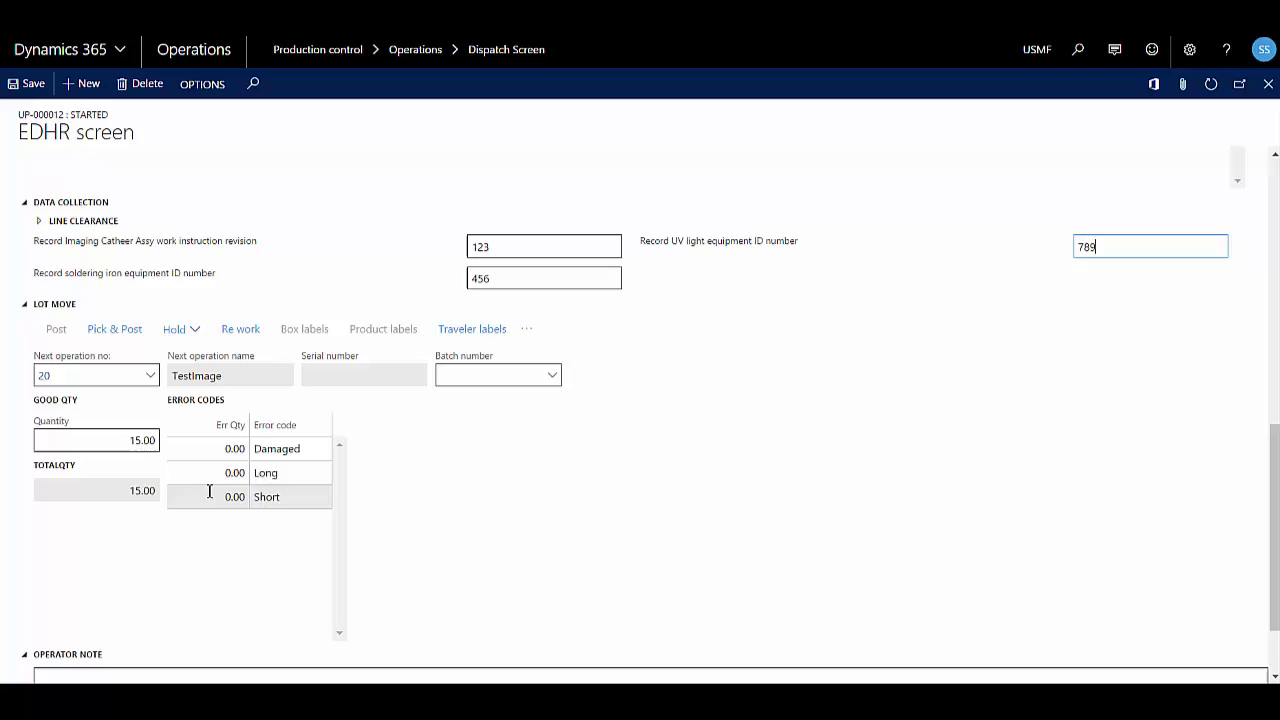
# Record error quantities of 2 for Damaged and 1 for Long in the lot move's error codes.
pyautogui.click(197, 451)
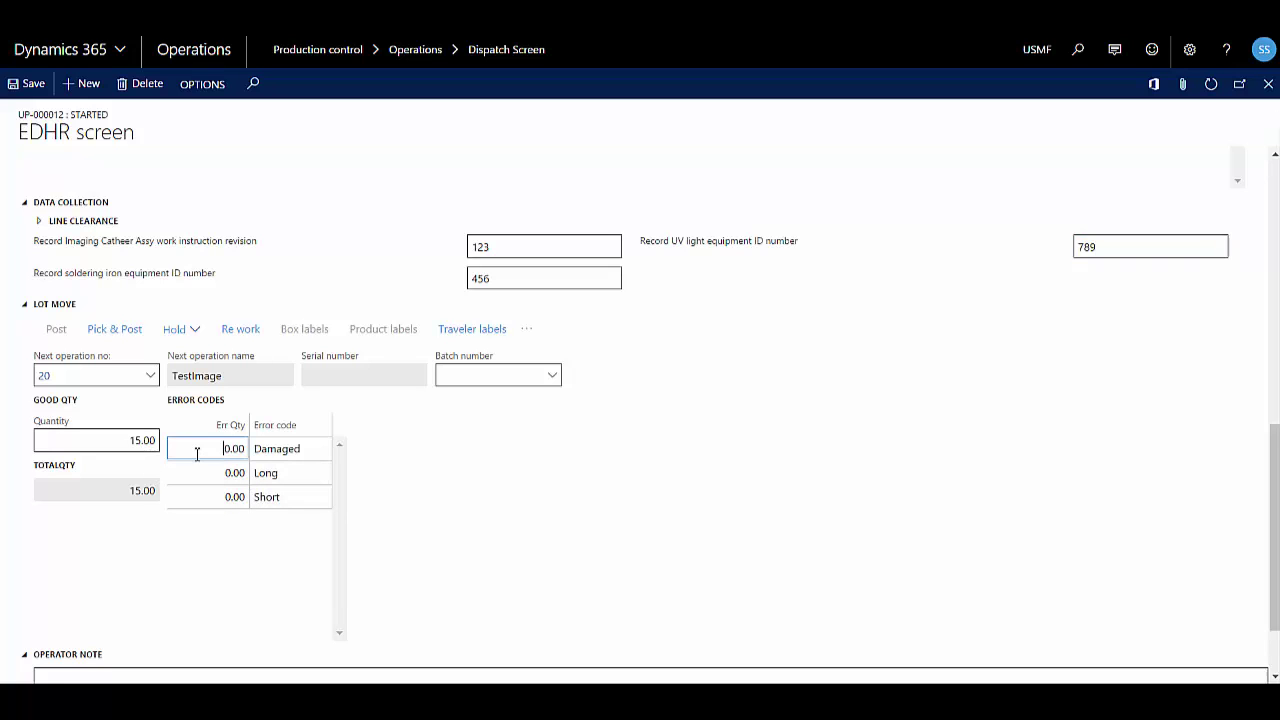
pyautogui.moveTo(197, 453); pyautogui.dragTo(265, 453)
pyautogui.write('2')
pyautogui.click(226, 474)
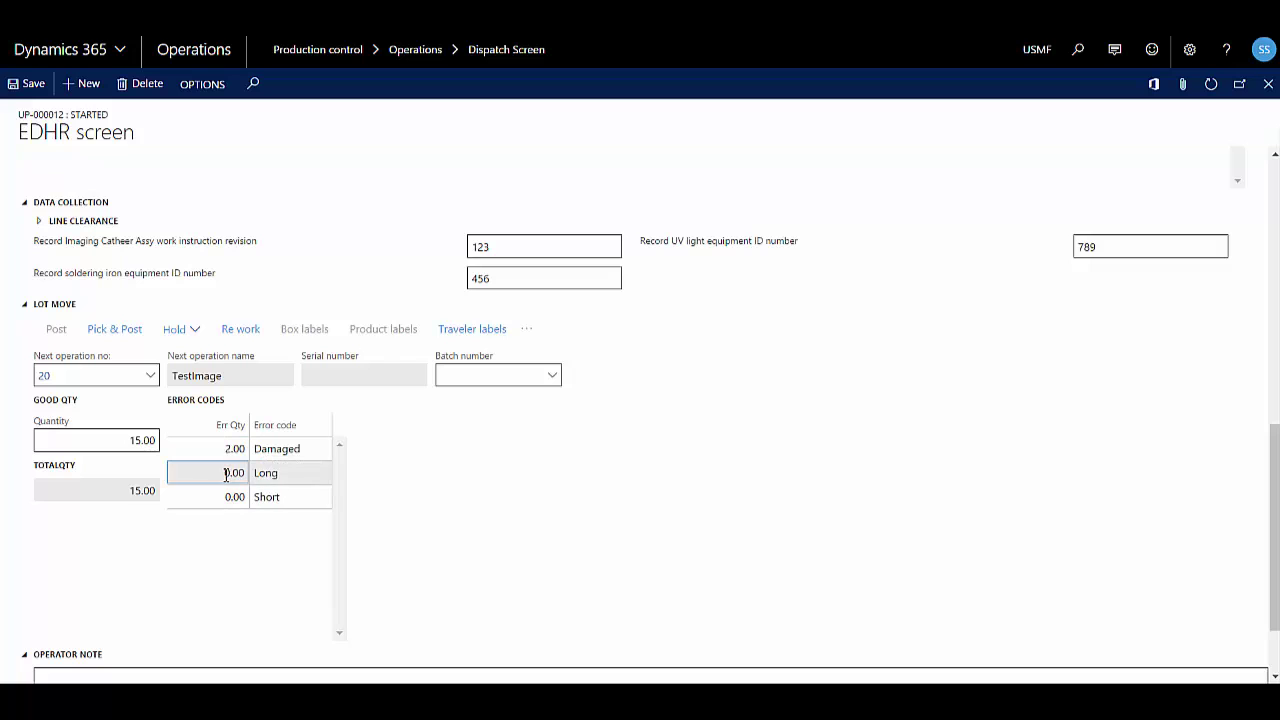
pyautogui.moveTo(226, 474); pyautogui.dragTo(276, 474)
pyautogui.write('1')
pyautogui.click(194, 466)
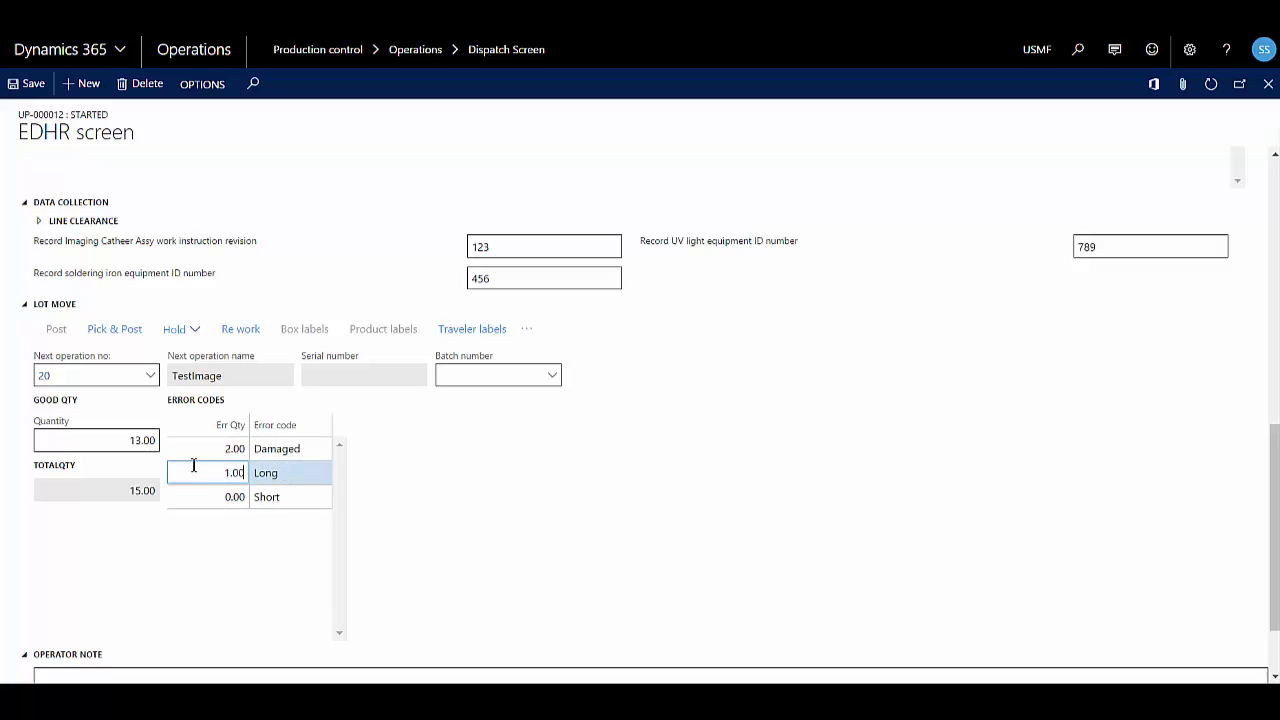
pyautogui.click(190, 450)
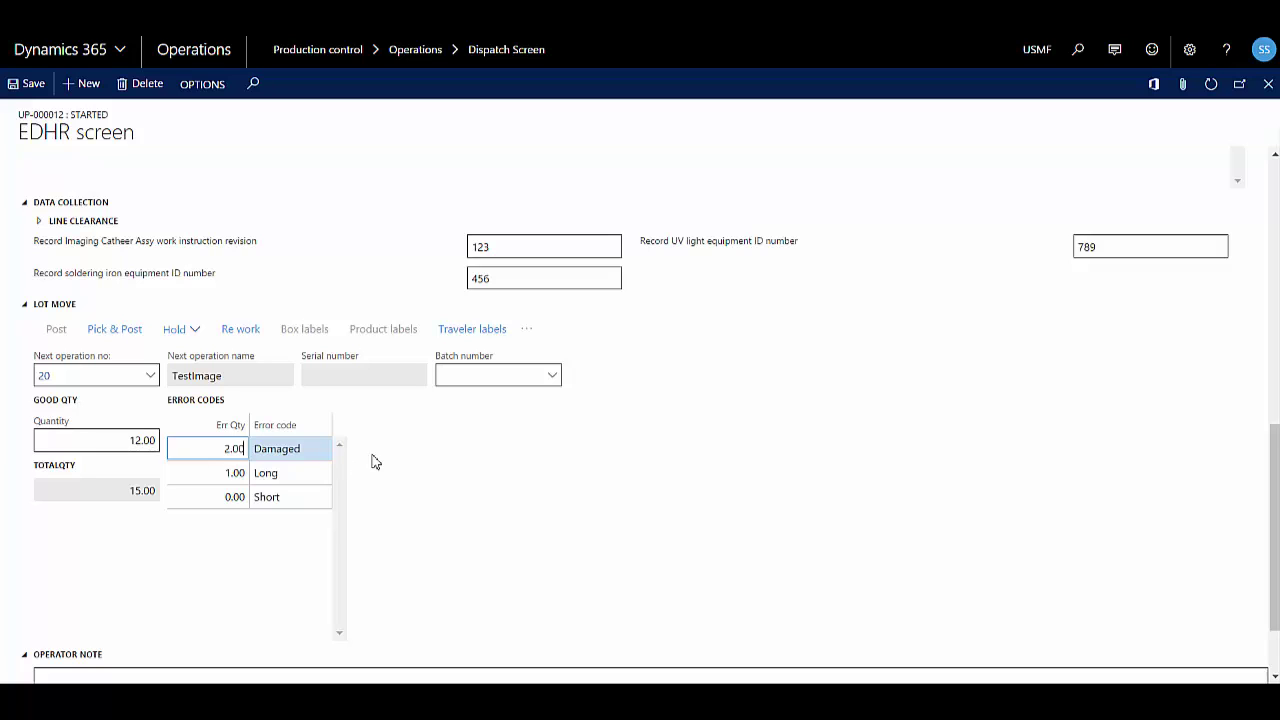
# View the traveler labels report for the lot and return to the EDHR screen.
pyautogui.click(473, 338)
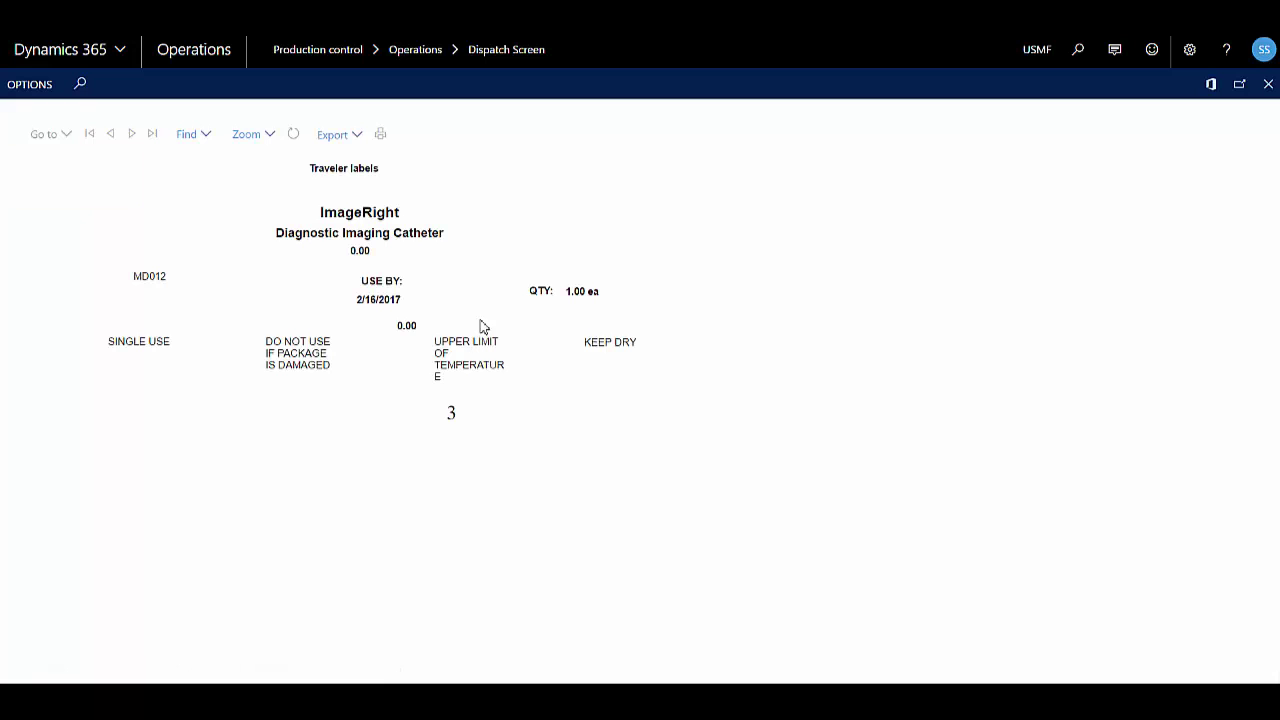
pyautogui.click(1268, 85)
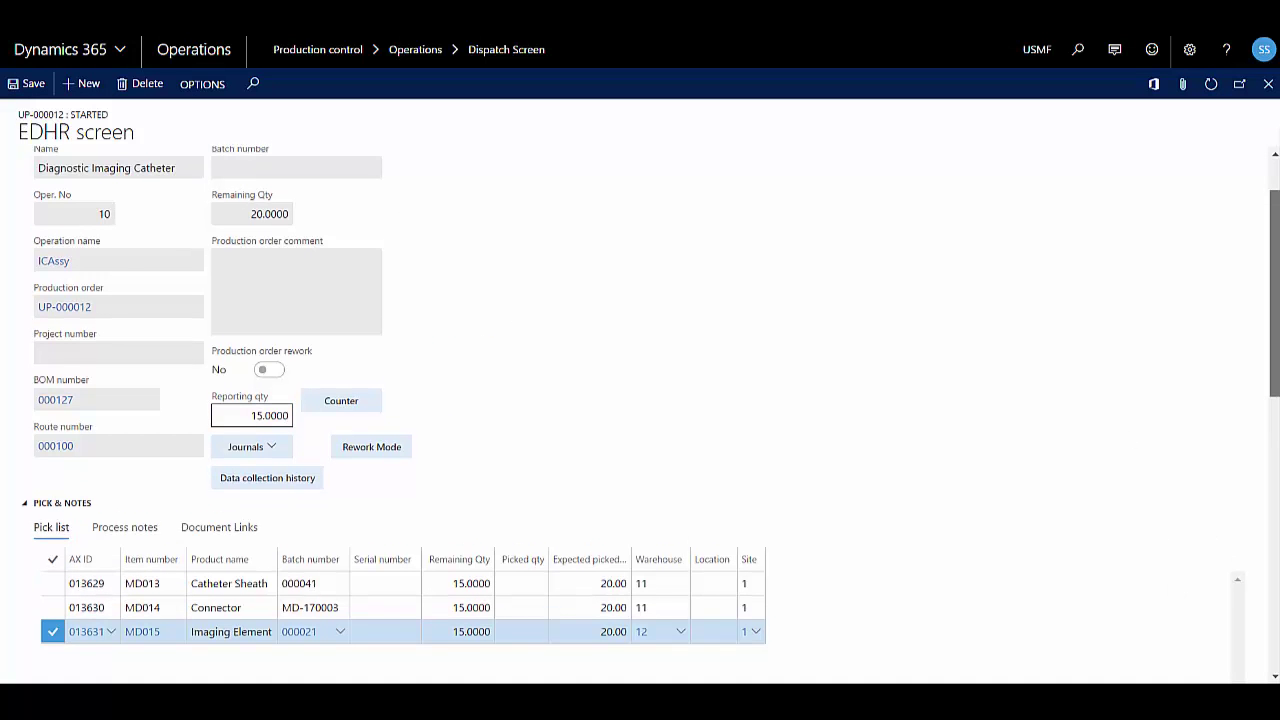
# Add an operator note for op 10 containing the operator's first name, and pick and post the lot move to operation 20.
pyautogui.moveTo(1274, 290); pyautogui.dragTo(1274, 564)
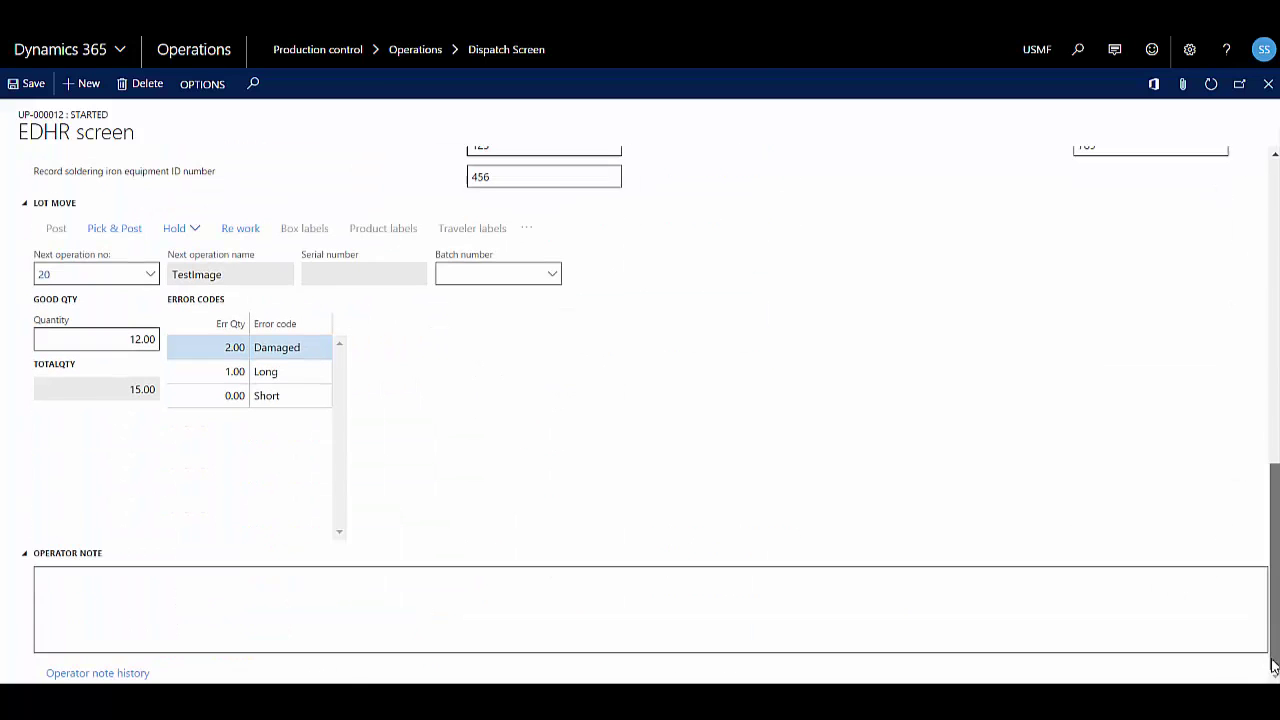
pyautogui.click(243, 614)
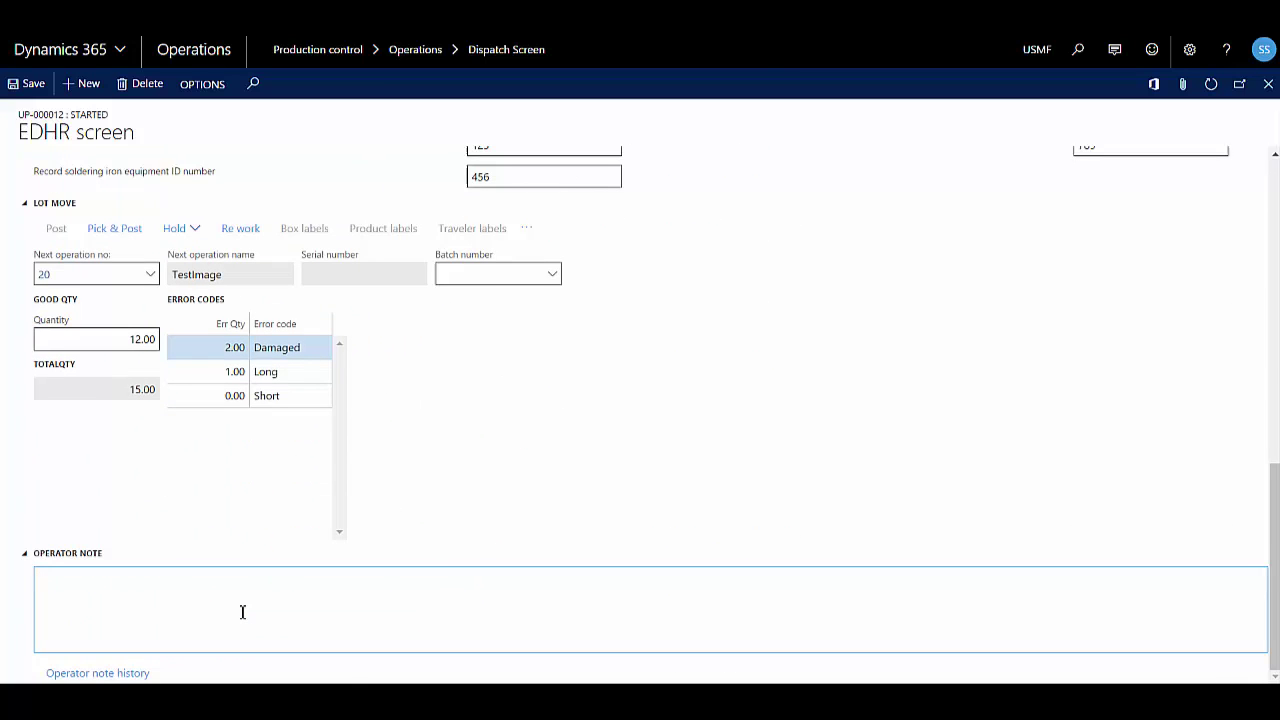
pyautogui.write('sandy note for op 10')
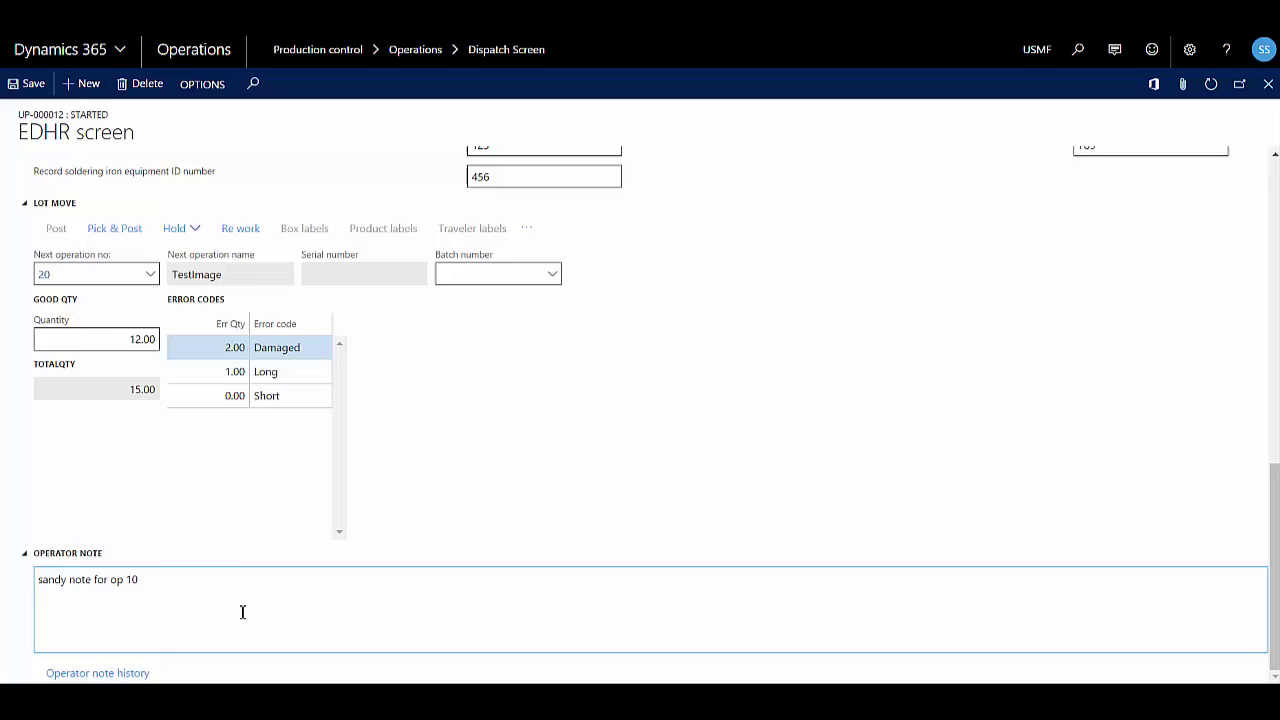
pyautogui.click(112, 229)
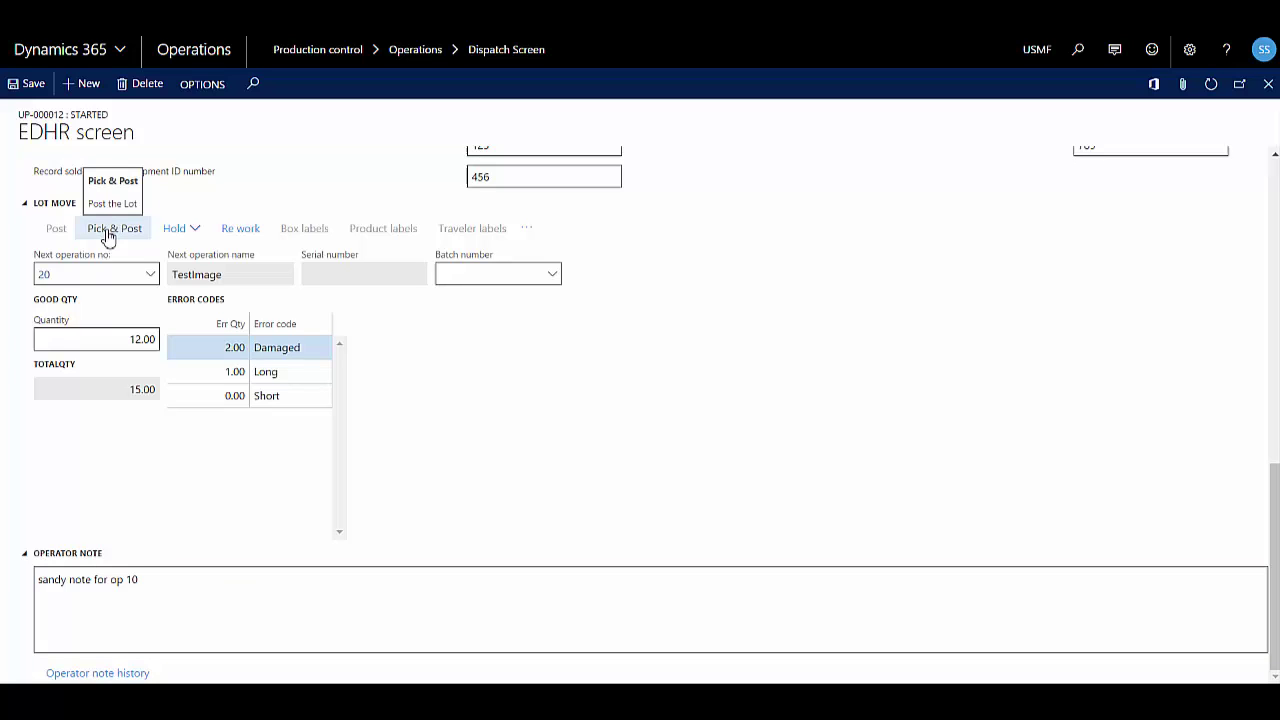
pyautogui.click(109, 234)
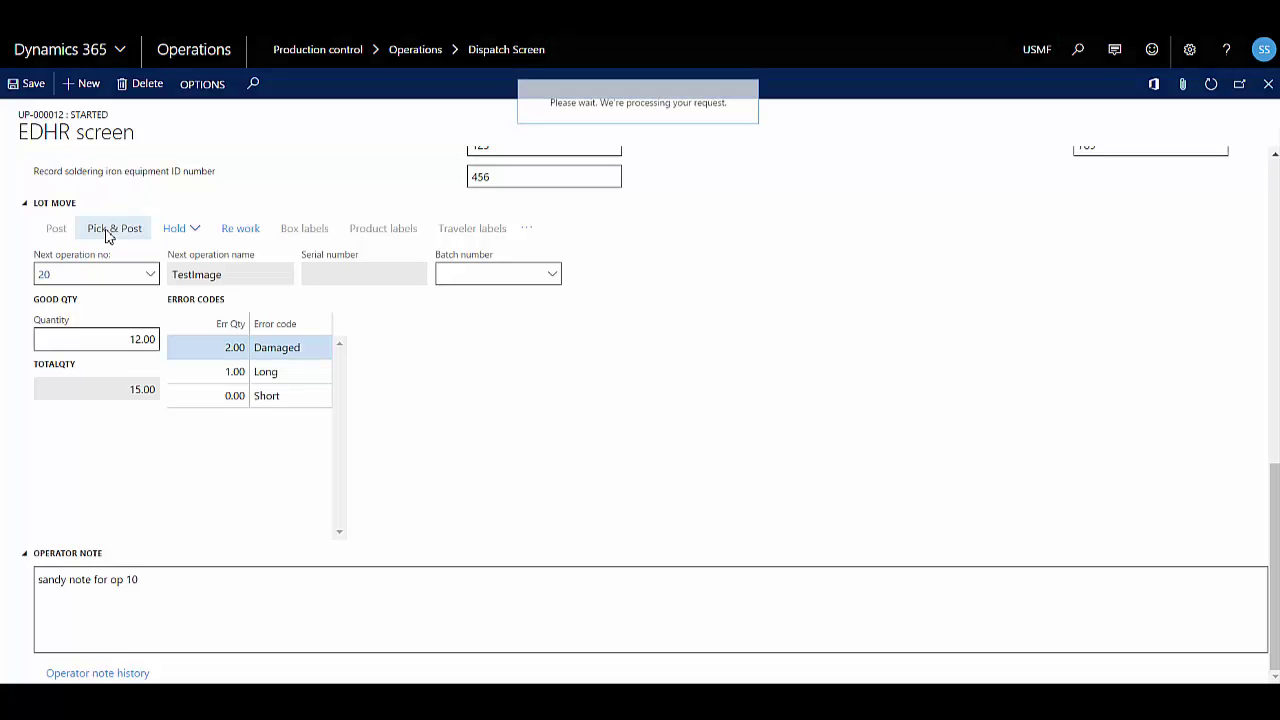